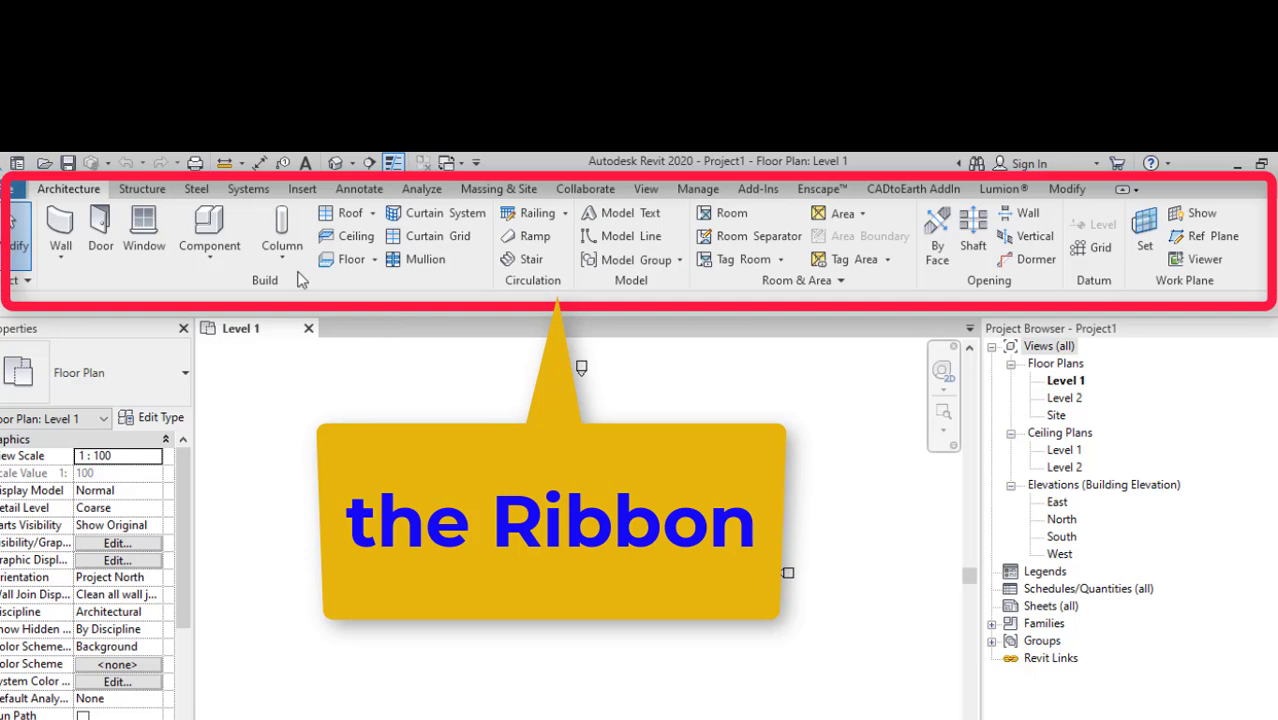
Step: Browse the Structure ribbon tab, then show the Steel tab's connection, plate, bolt and weld tools
click(148, 190)
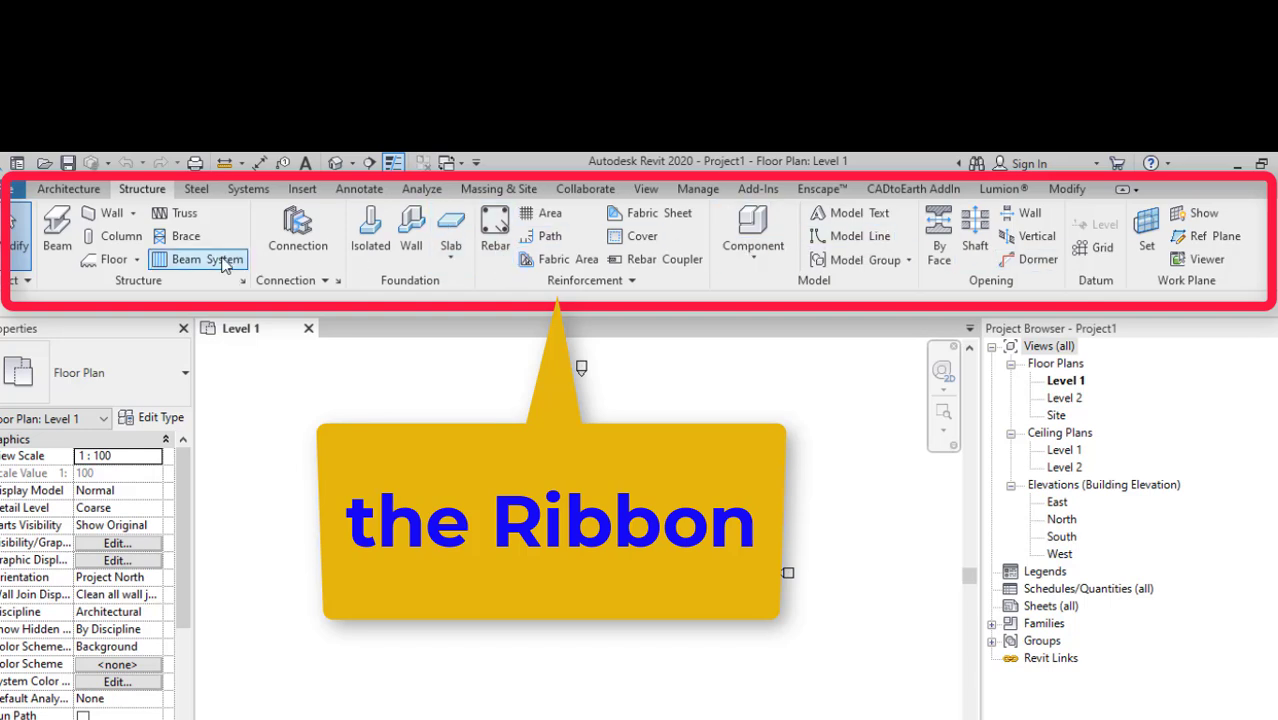
click(198, 191)
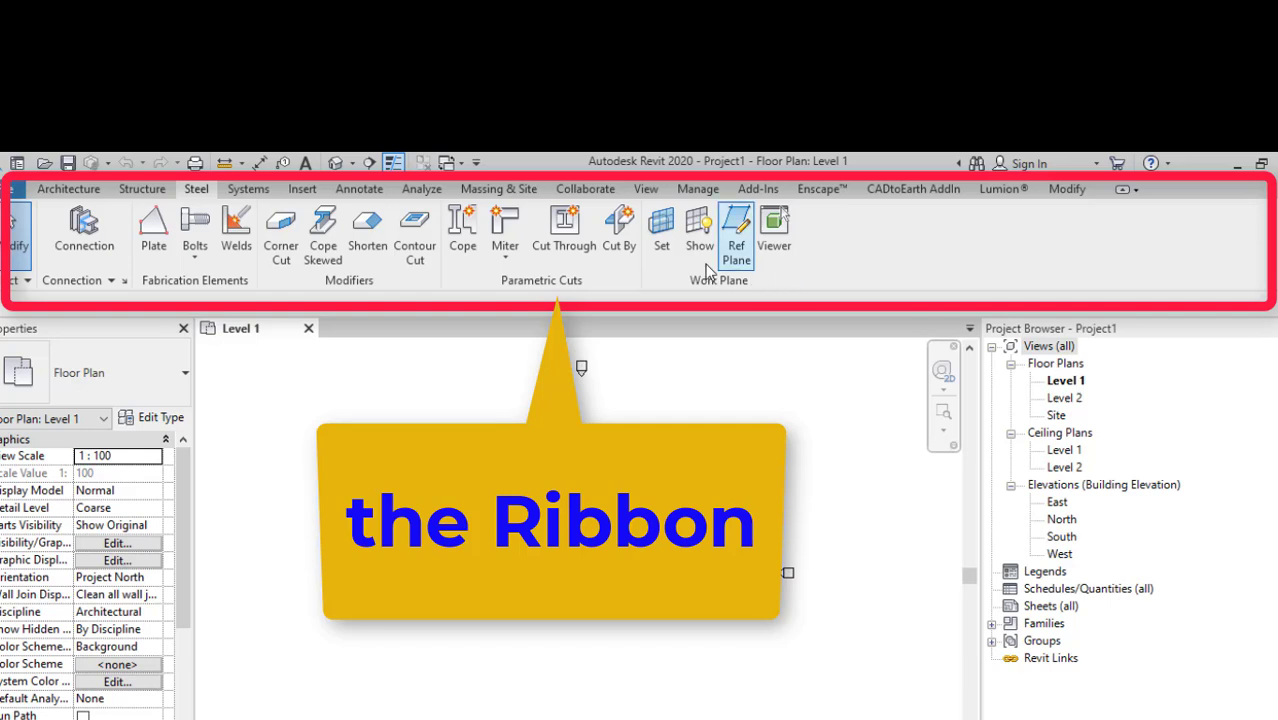
Step: Browse the Systems ribbon tab, then show the Insert tab's link, import and load-family tools
click(250, 190)
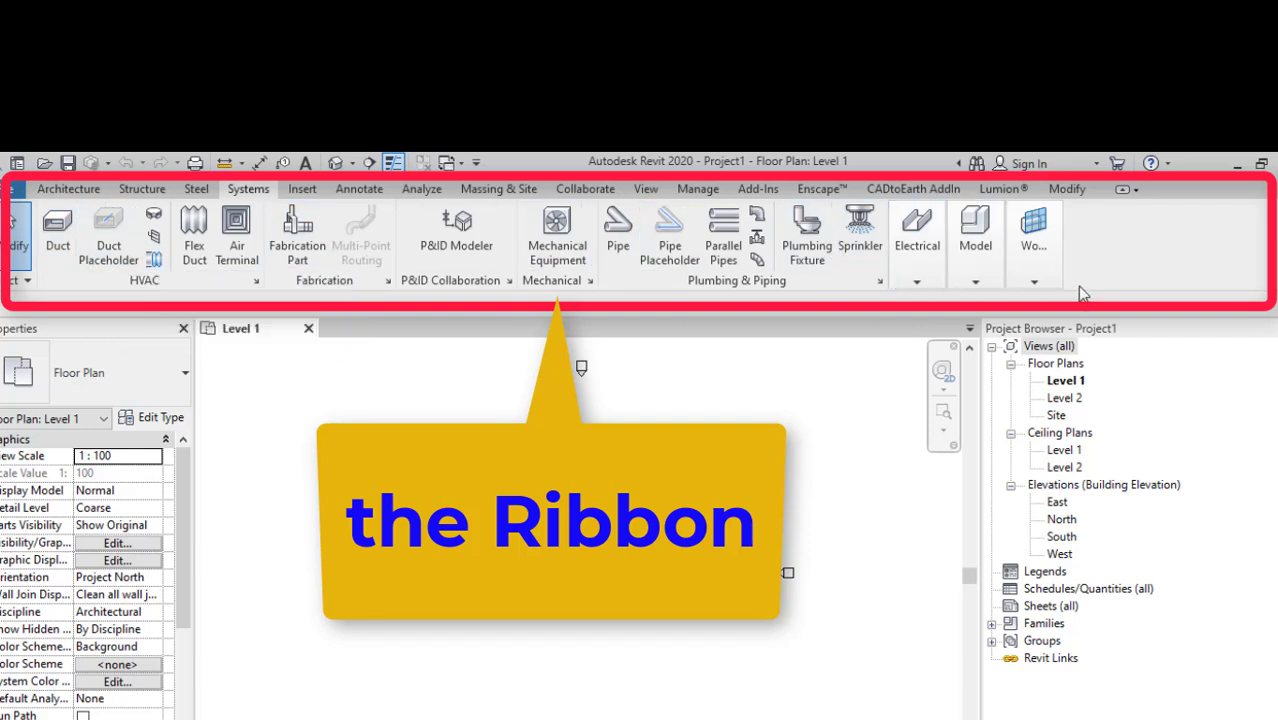
click(303, 190)
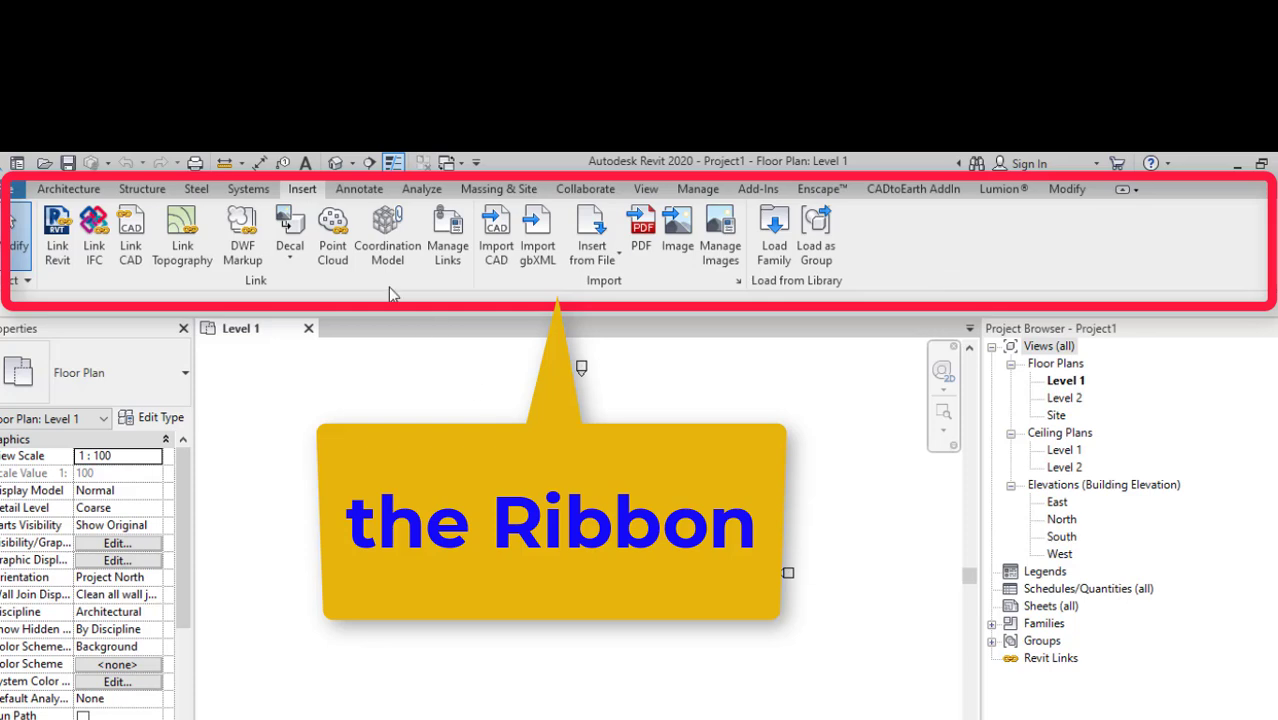
Step: Browse the Annotate ribbon tab, then show the Analyze tab's loads, spaces and zones tools
click(360, 190)
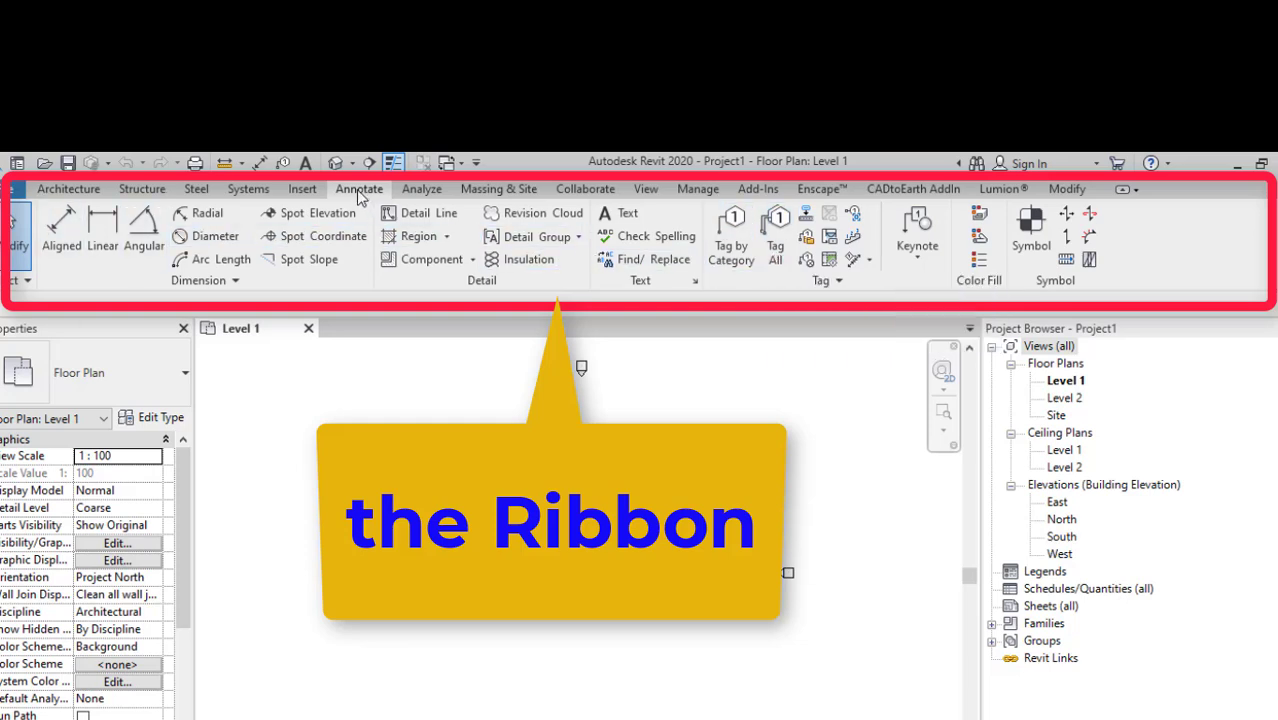
click(437, 193)
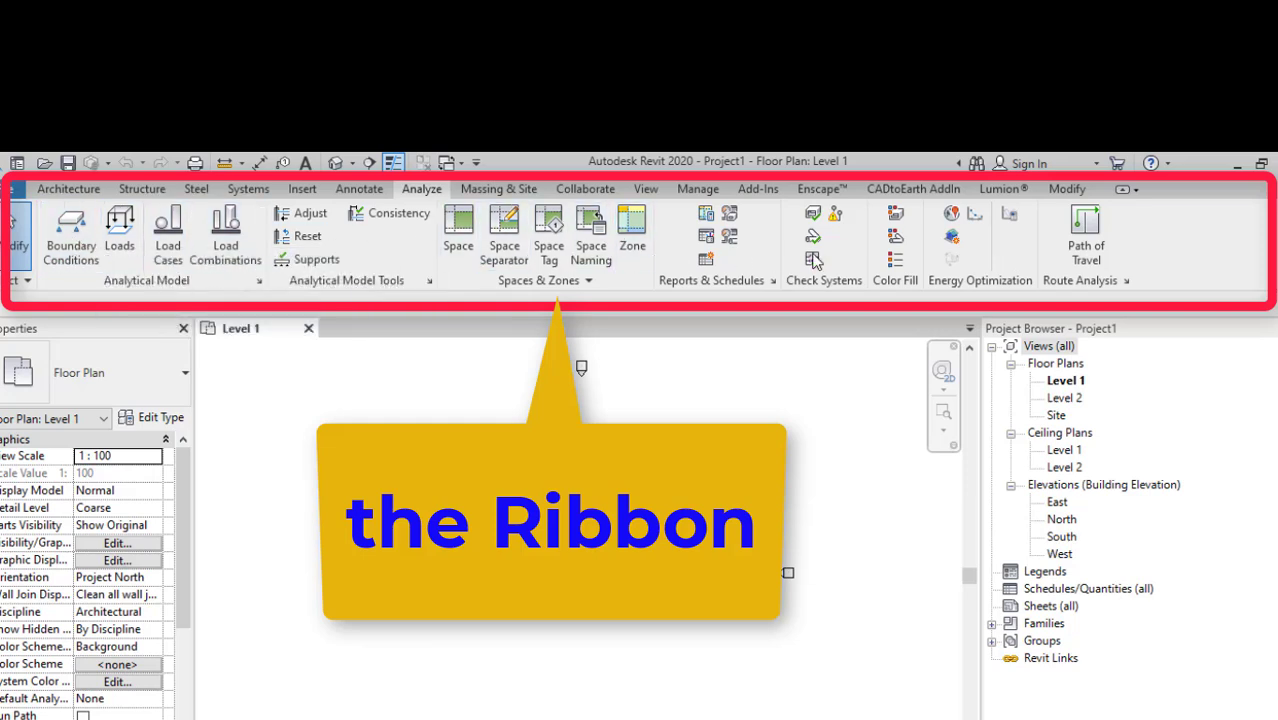
Step: Browse Massing & Site, Collaborate and View, turn on Thin Lines, then show Manage
click(498, 189)
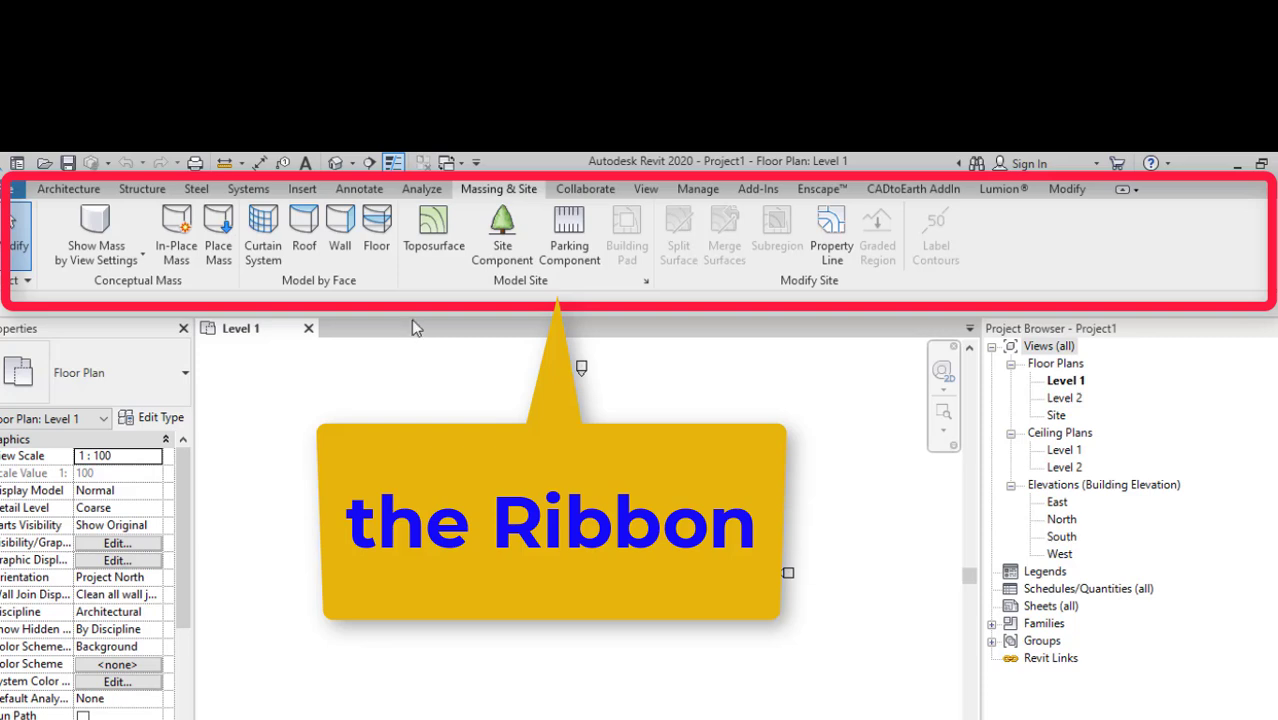
click(585, 188)
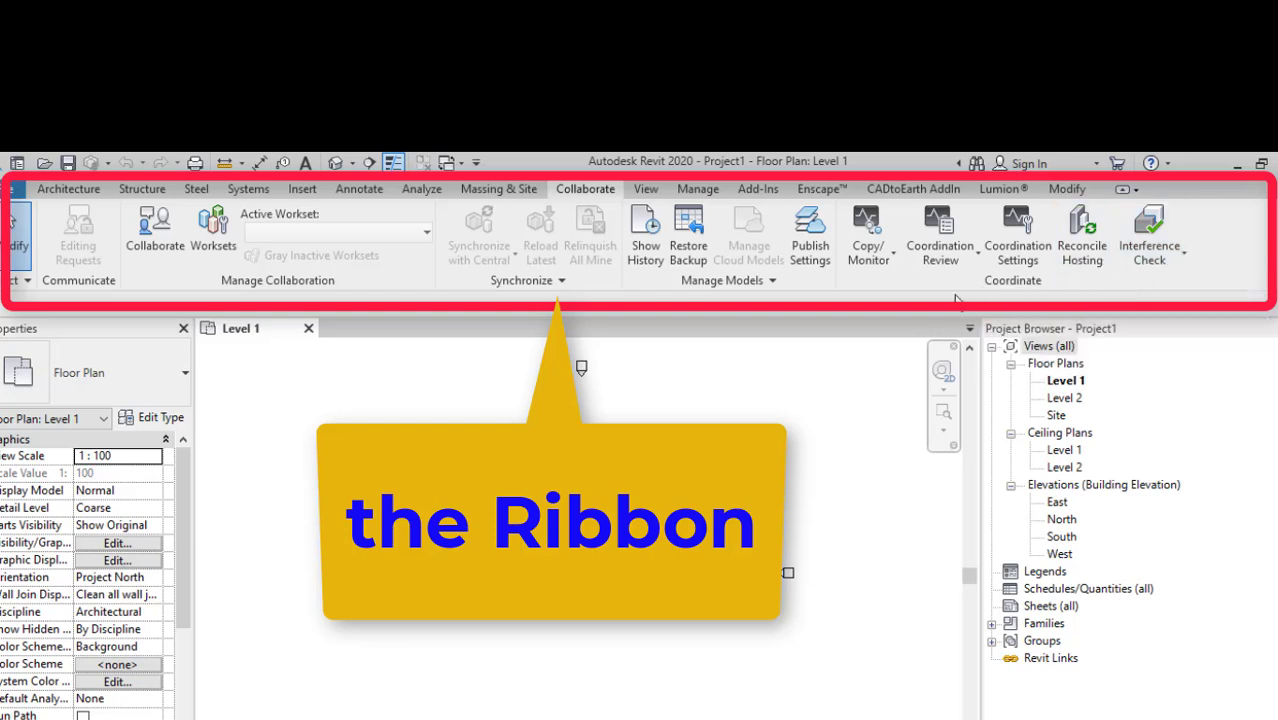
click(646, 189)
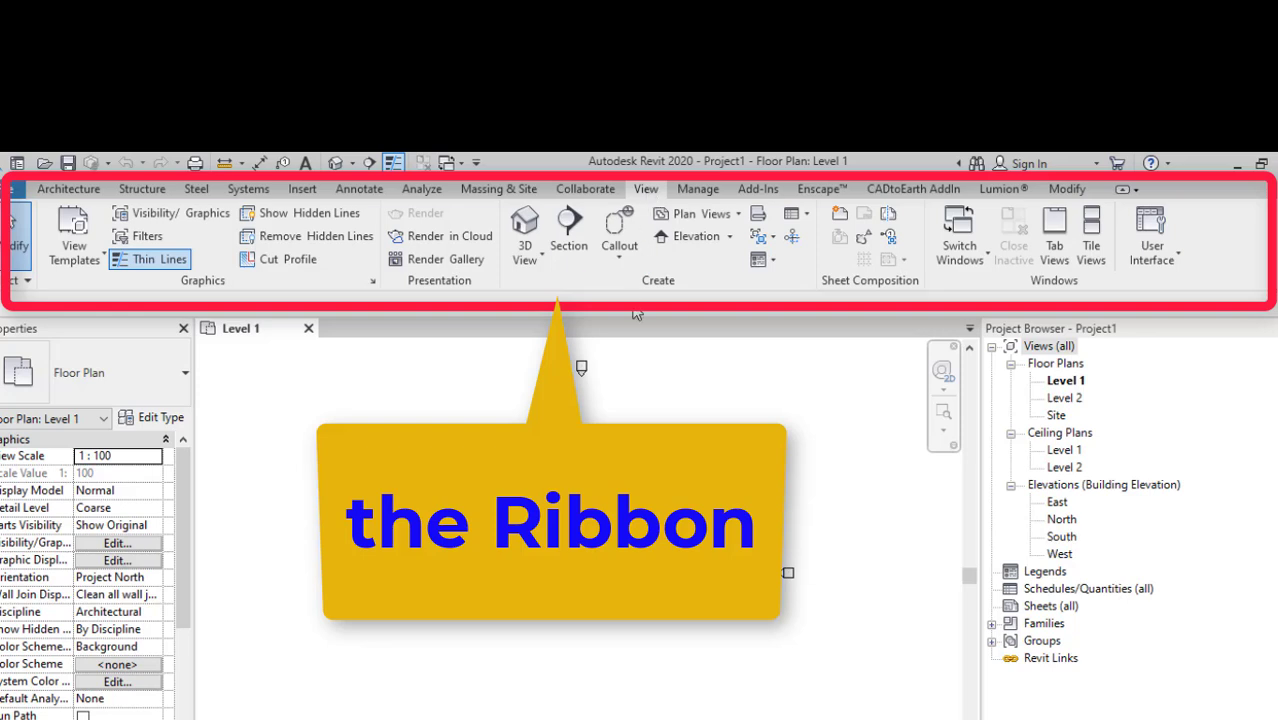
click(115, 260)
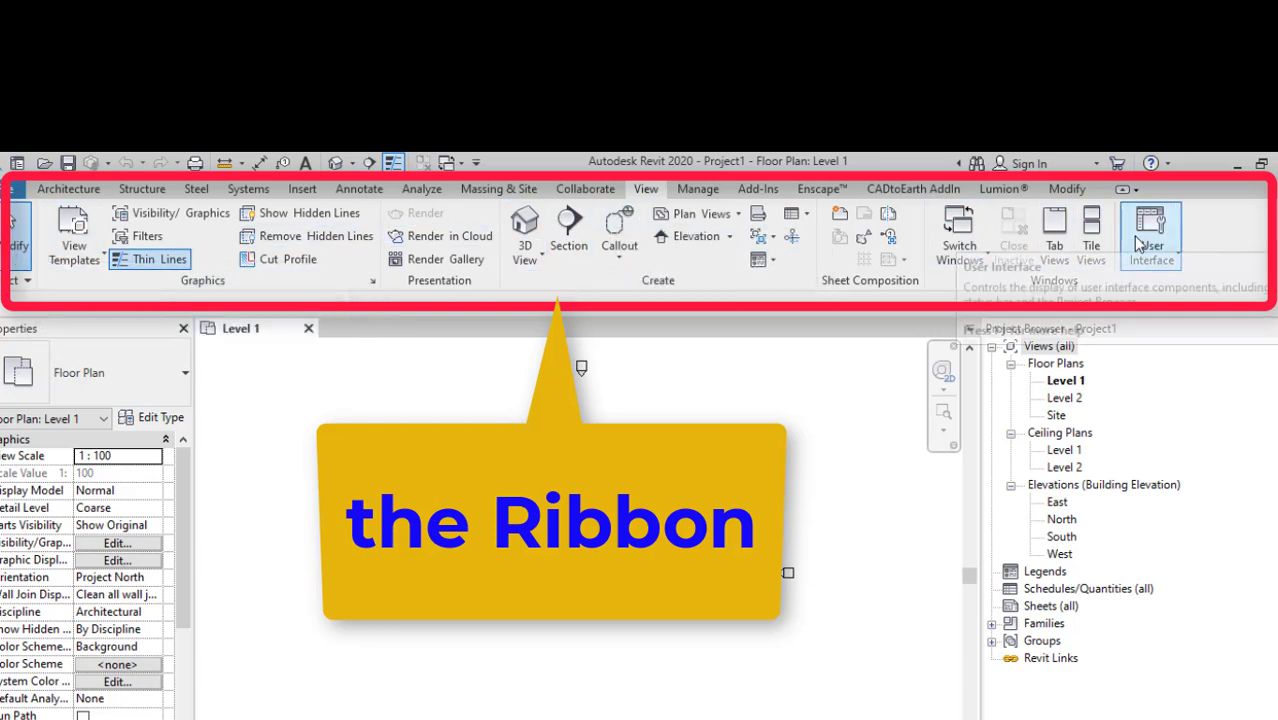
click(697, 191)
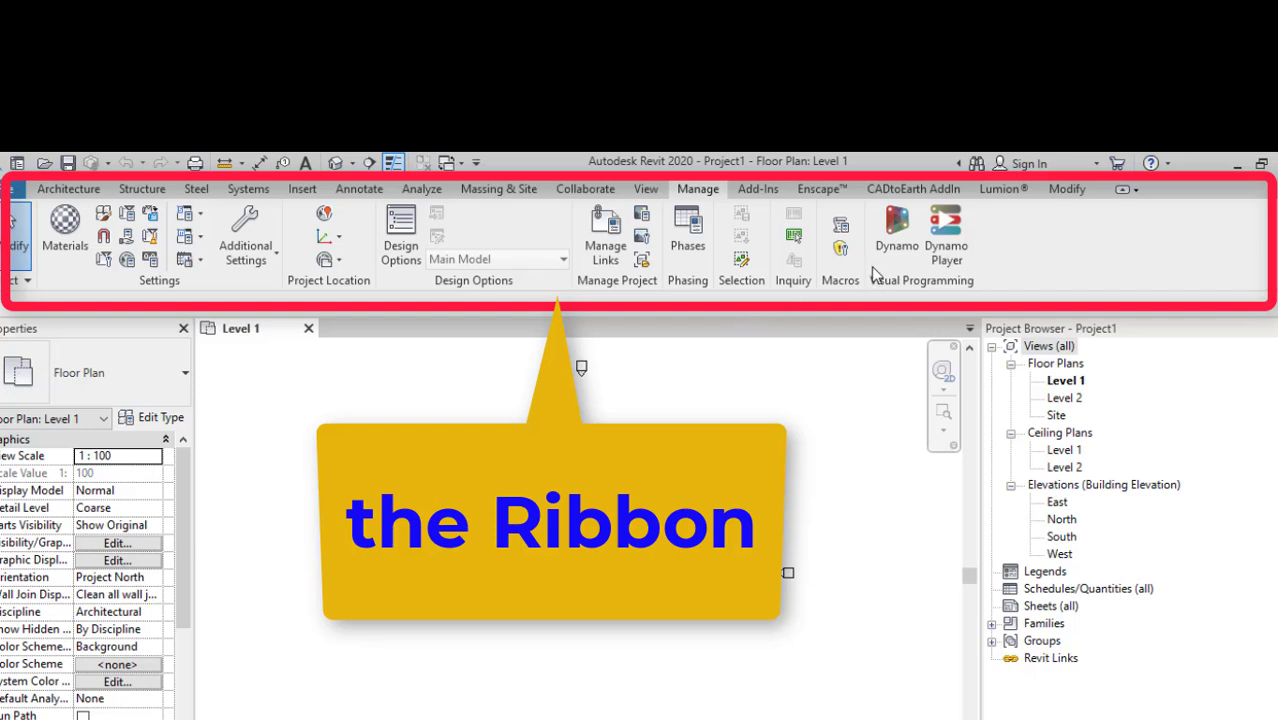
Step: Show the Modify tab's cope, cut, join, move, rotate and measure tools
click(1066, 190)
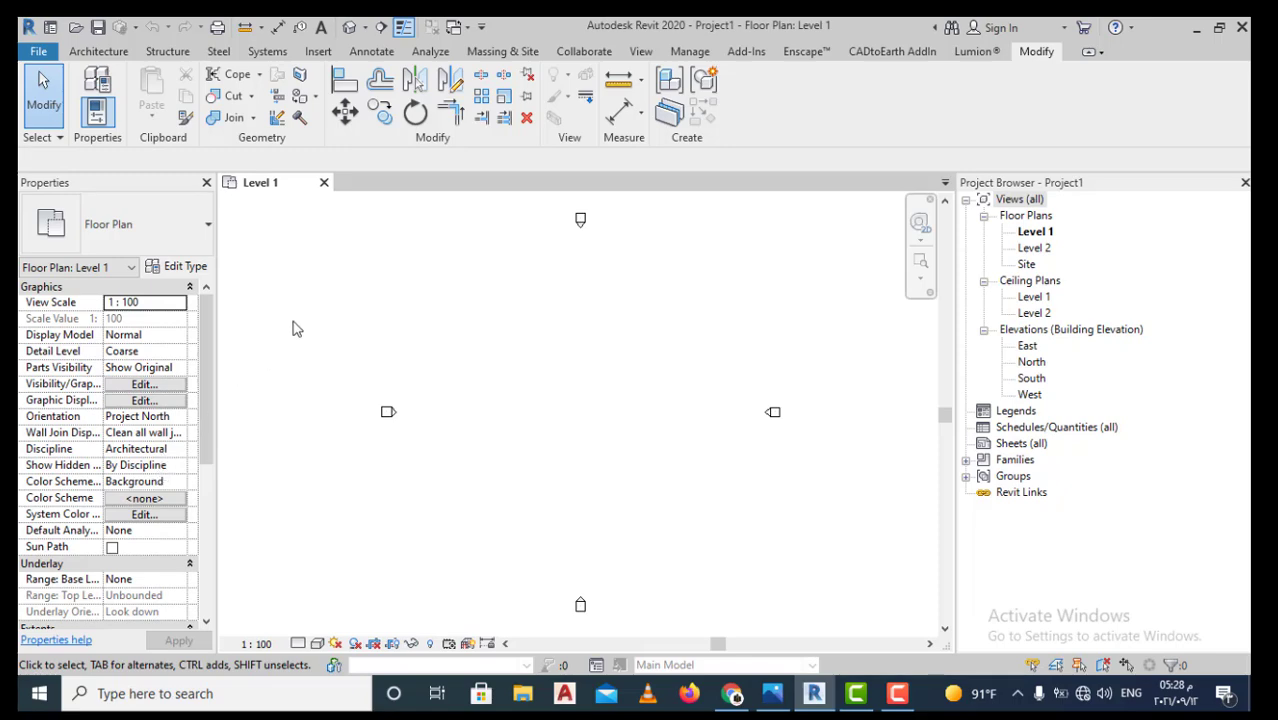
Step: From the Architecture tab, start the WA wall tool with Generic - 200mm, height 8000.0
click(98, 52)
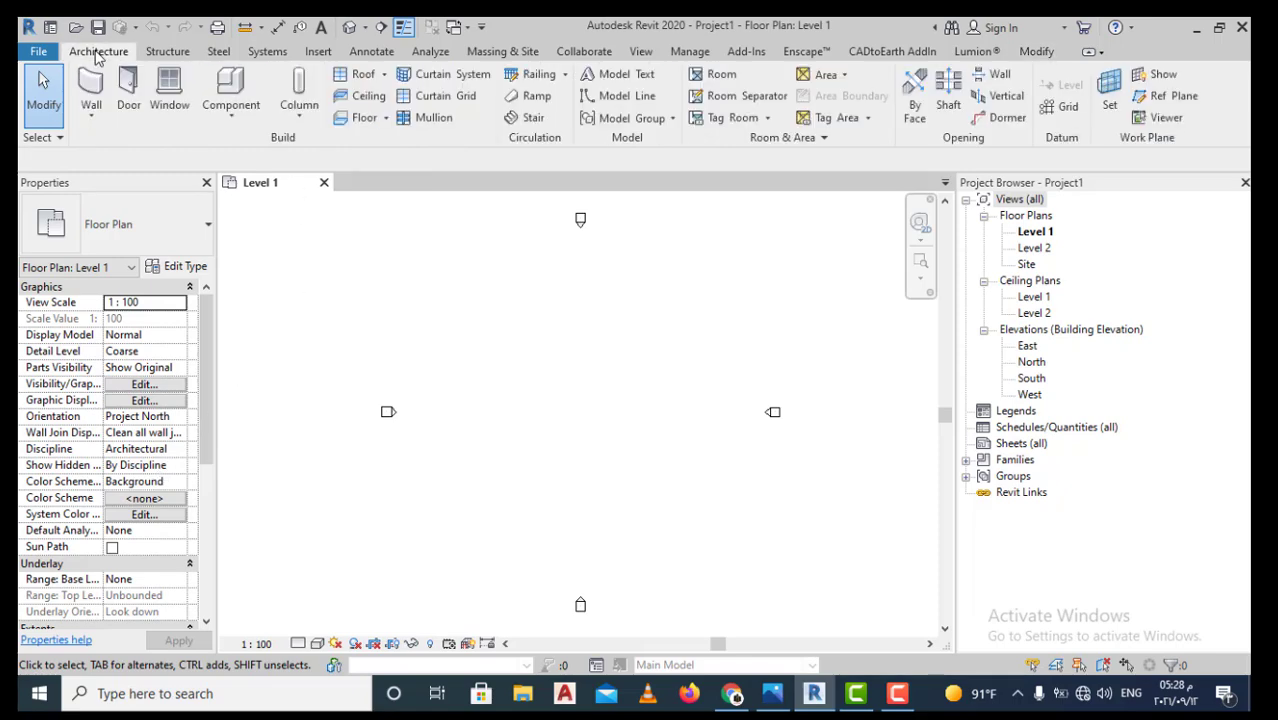
key(w)
key(a)
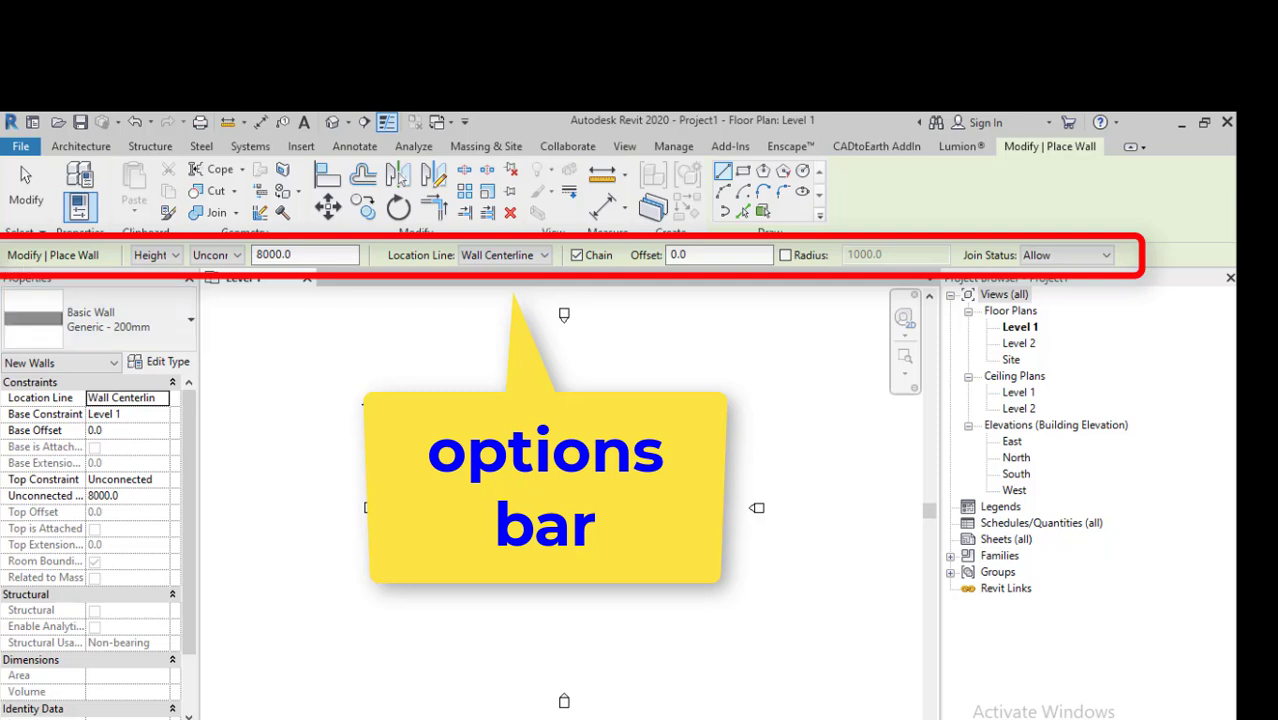
Step: Exit wall placement to show the Level 1 plan's properties: 1:100, Coarse, Architectural
key(Escape)
key(Escape)
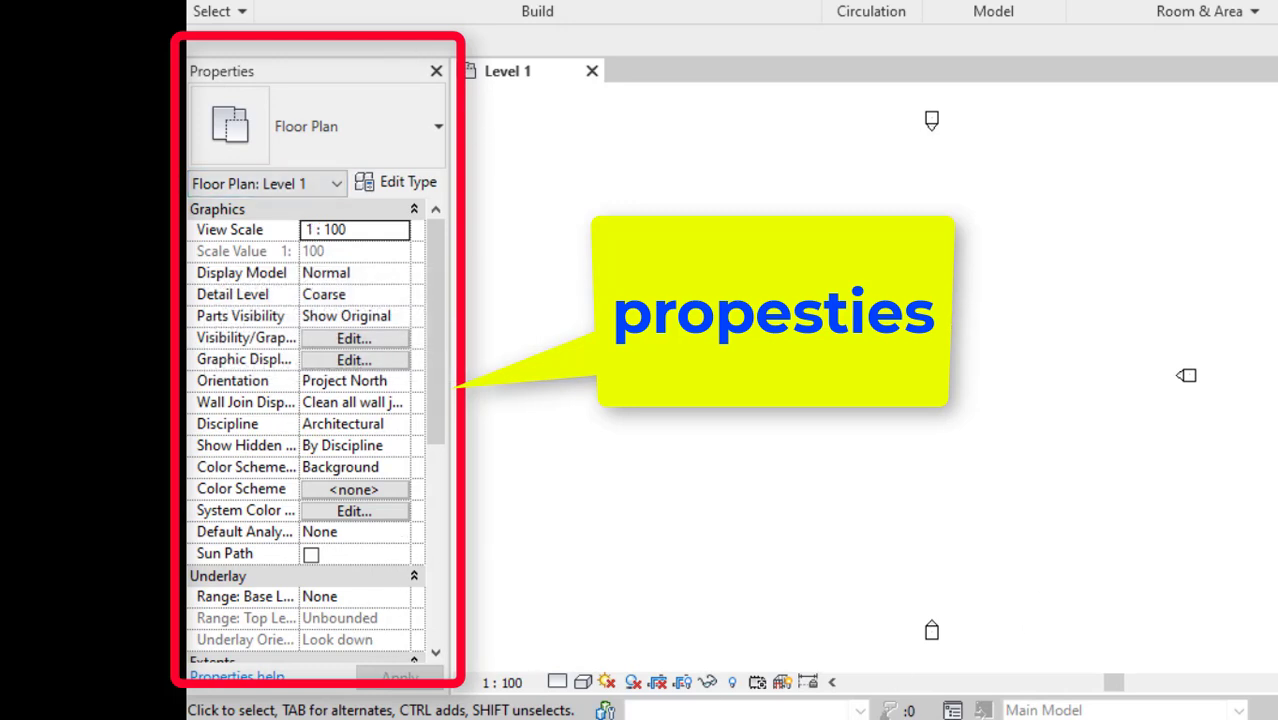
Step: Restart the WA wall tool to show Generic - 200mm constraints: base Level 1, height 8000.0
key(w)
key(a)
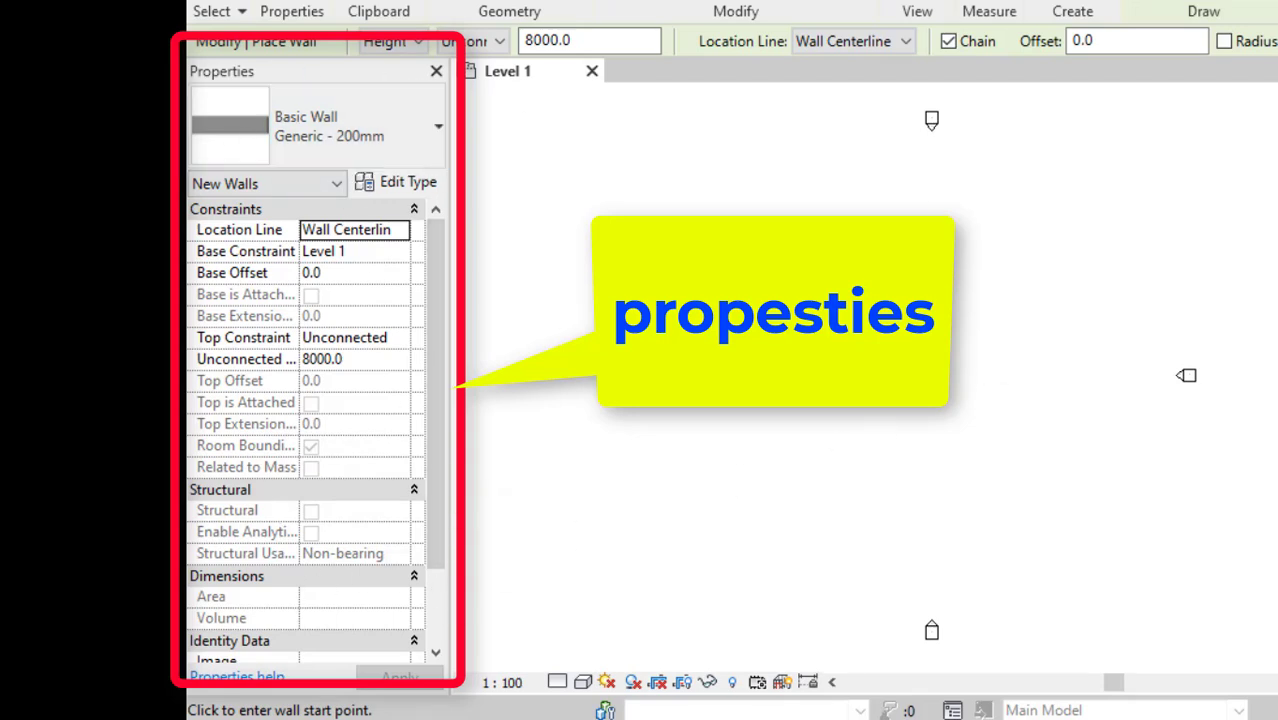
Step: Exit the wall tool and start placing an M_Single-Flush 0915 x 2134mm door
key(Escape)
key(Escape)
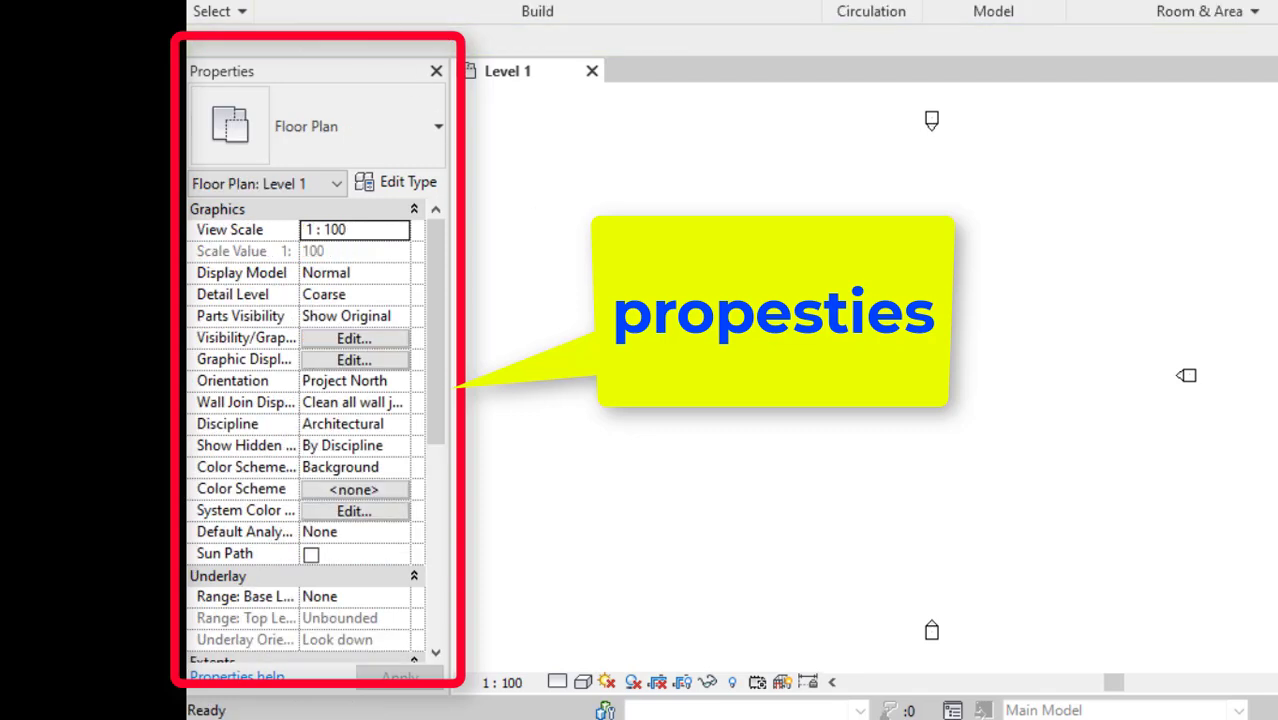
key(d)
key(r)
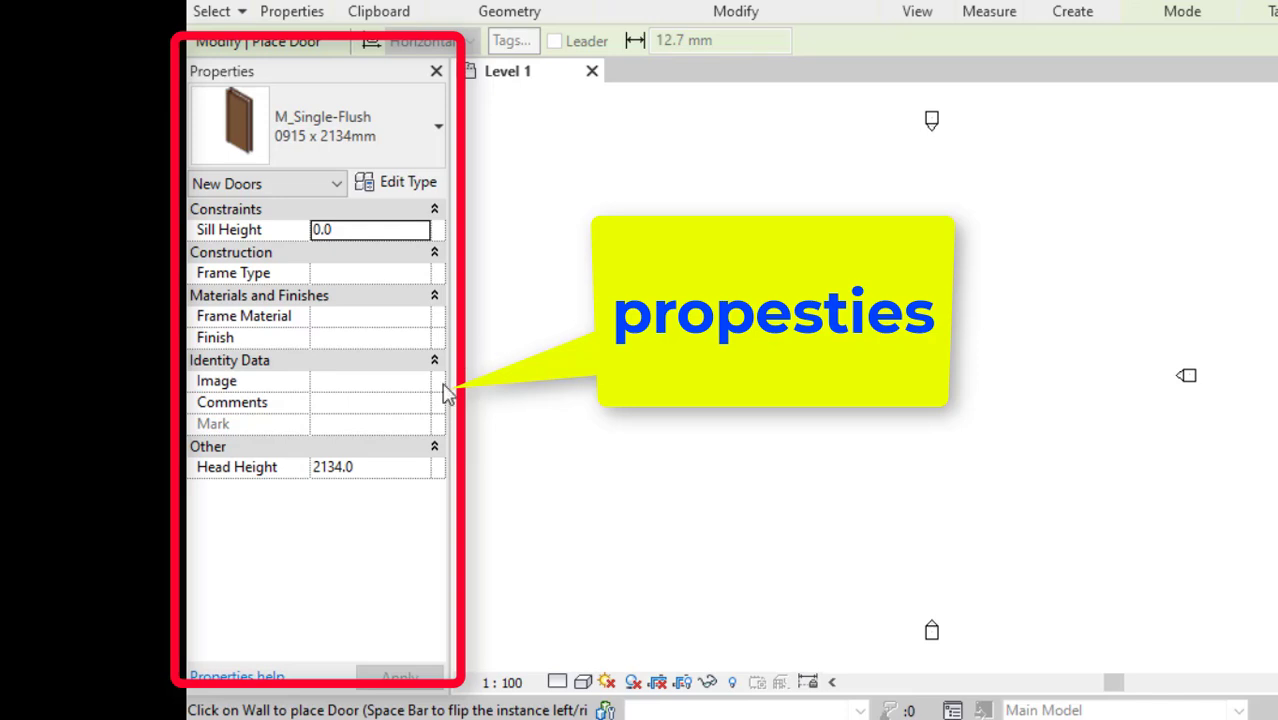